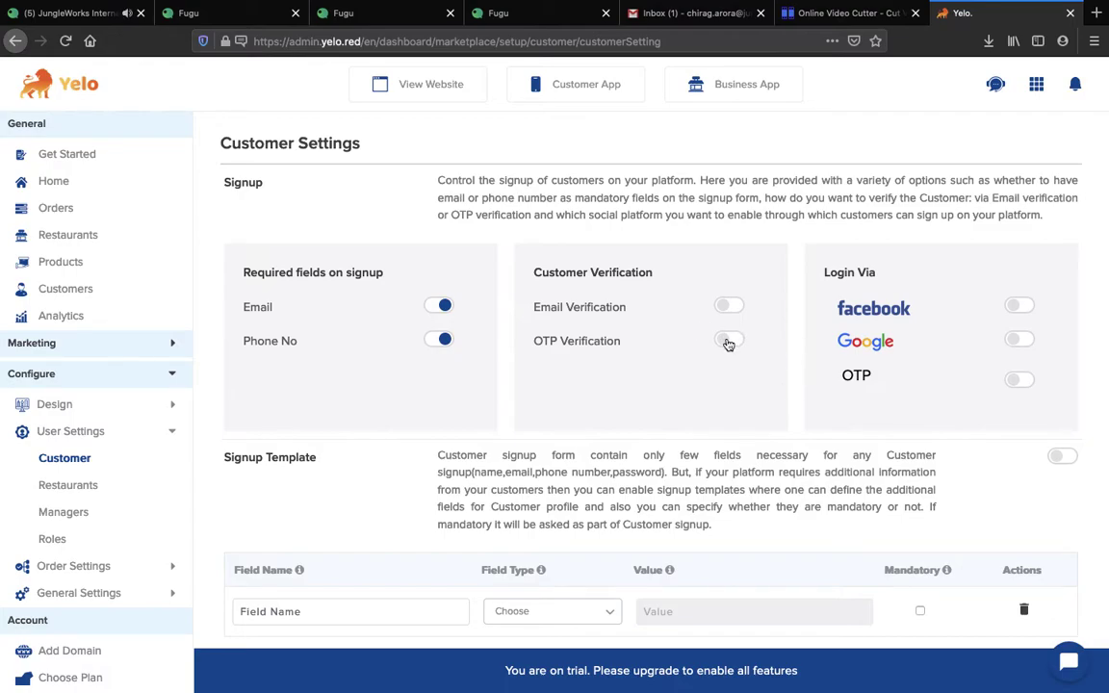
# Review the customer signup, signup template, login restriction and verification settings, and inspect the blank customer subscription plan form without saving it
pyautogui.scroll(-3, 700, 371)
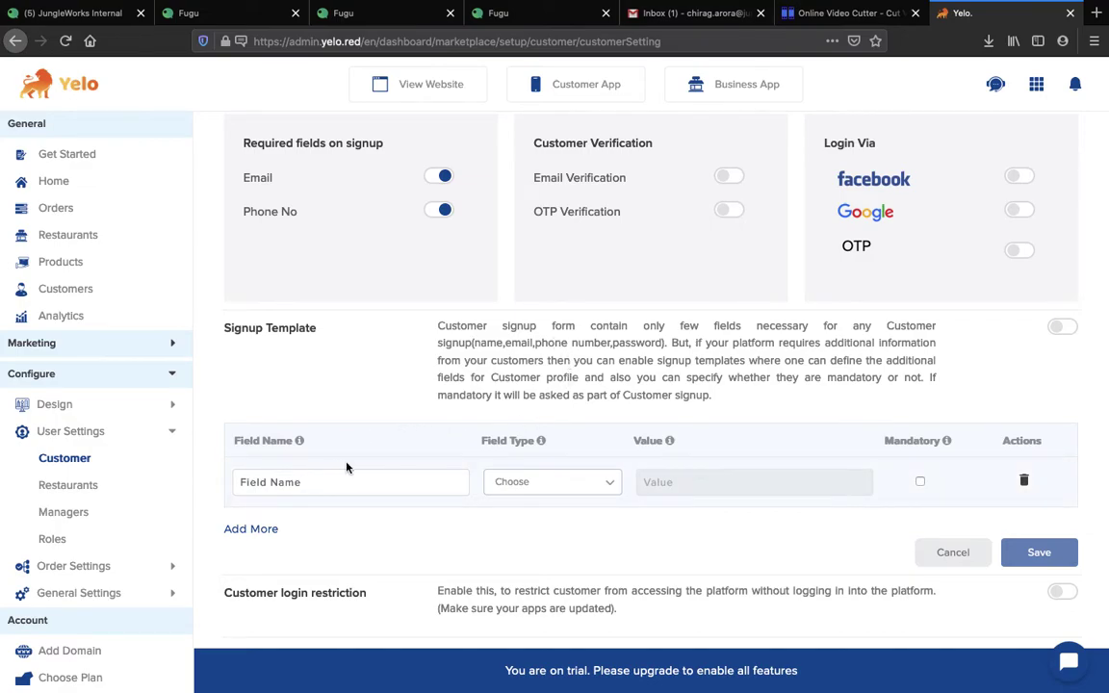
pyautogui.scroll(-1, 347, 466)
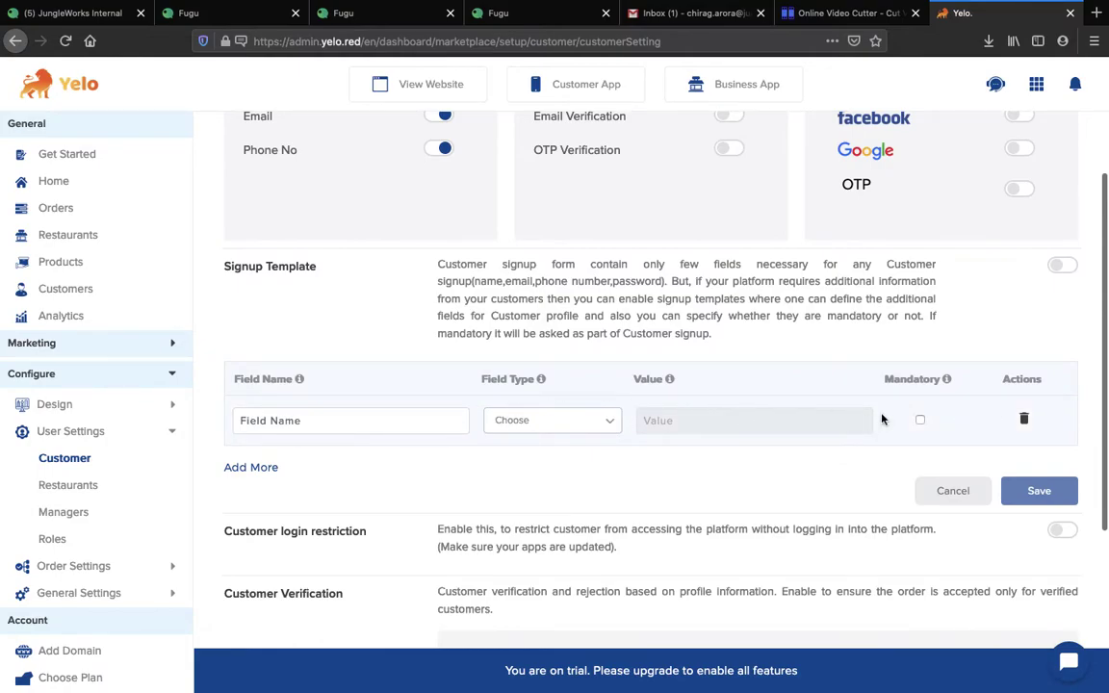
pyautogui.click(1008, 483)
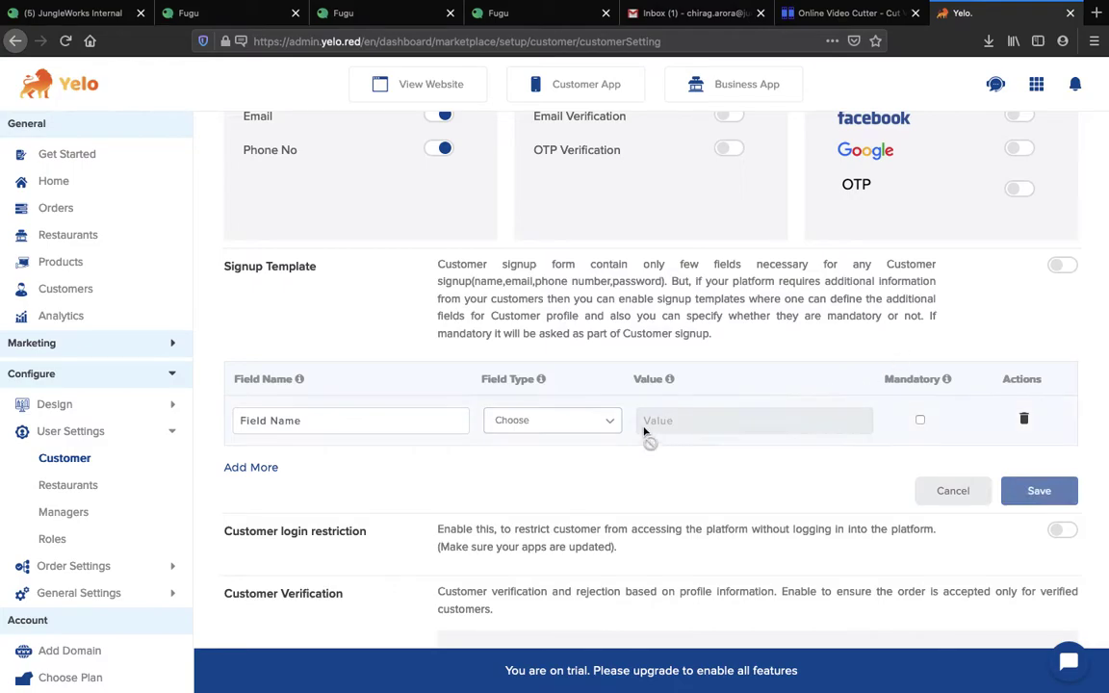
pyautogui.scroll(-3, 646, 433)
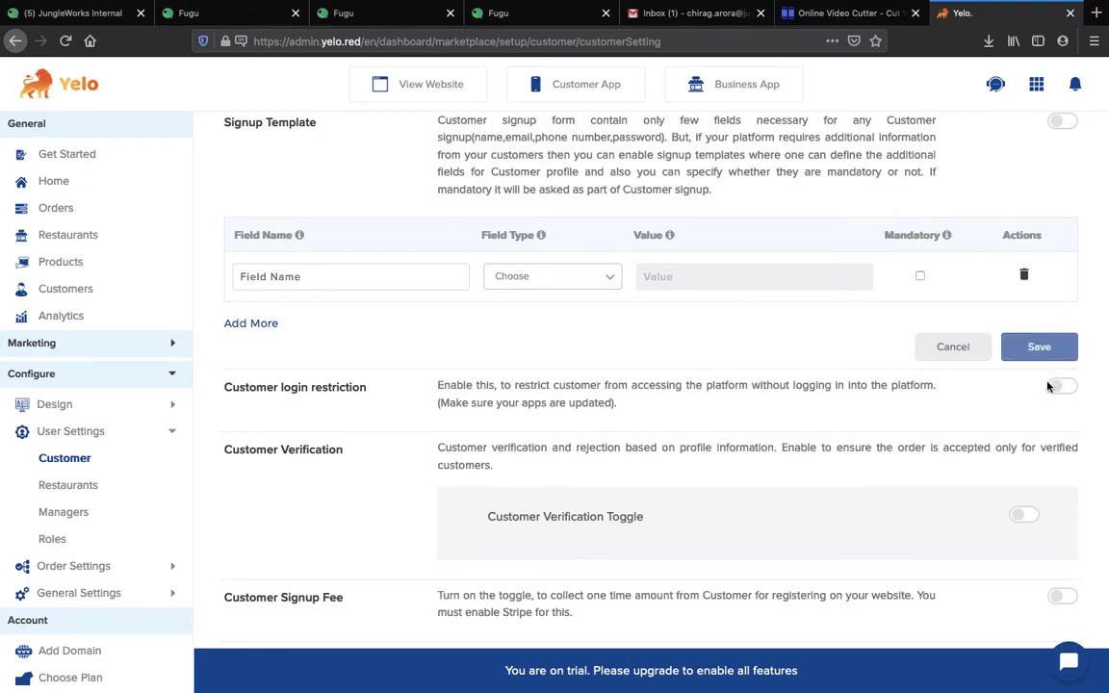
pyautogui.scroll(-1, 430, 510)
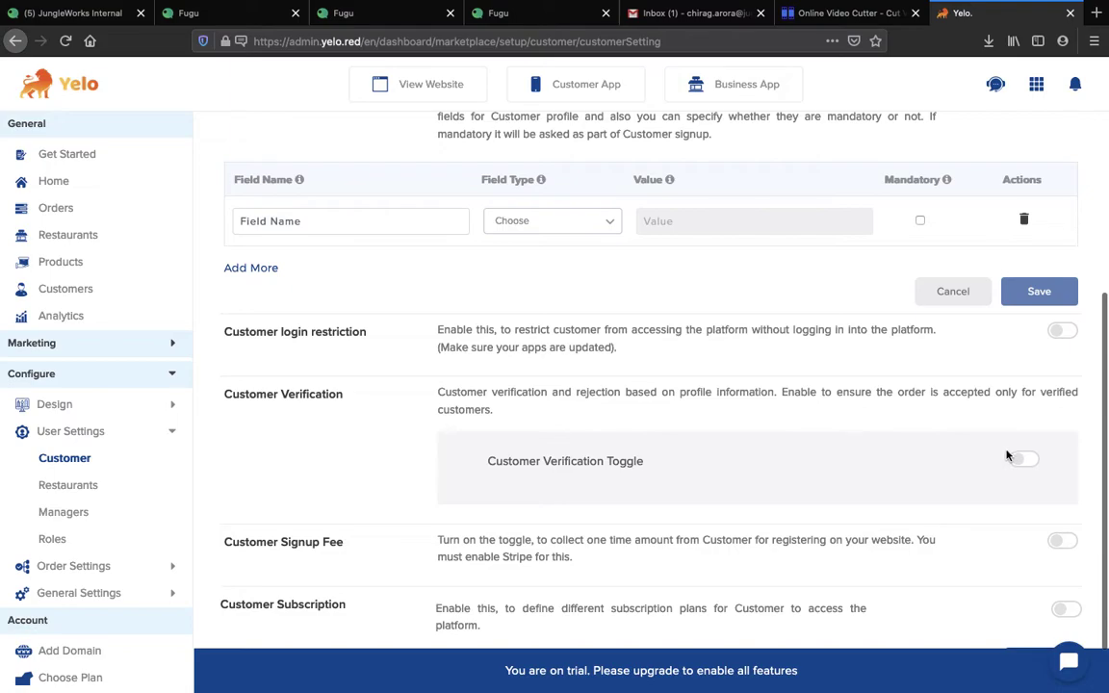
pyautogui.scroll(-1, 1002, 450)
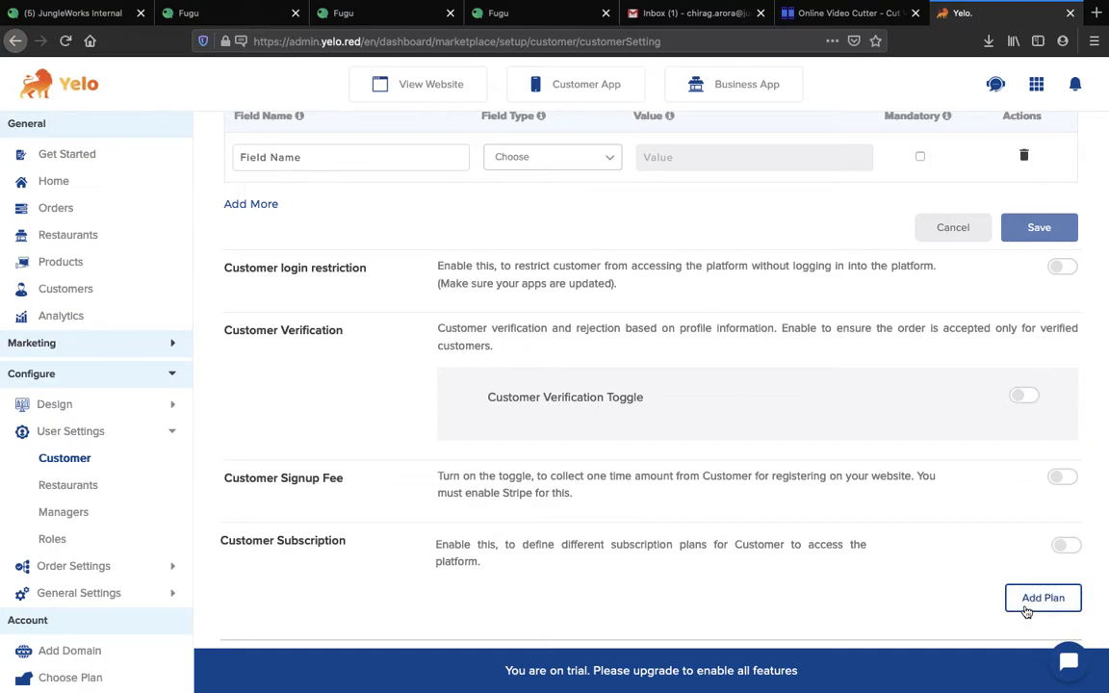
pyautogui.click(1026, 609)
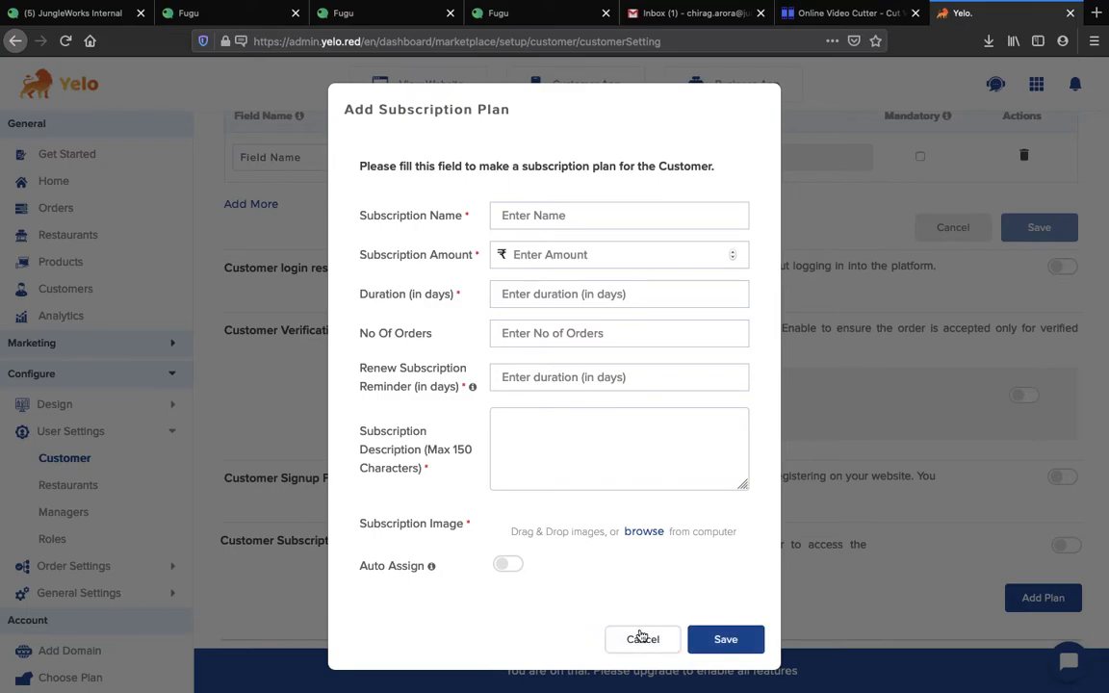
pyautogui.click(642, 638)
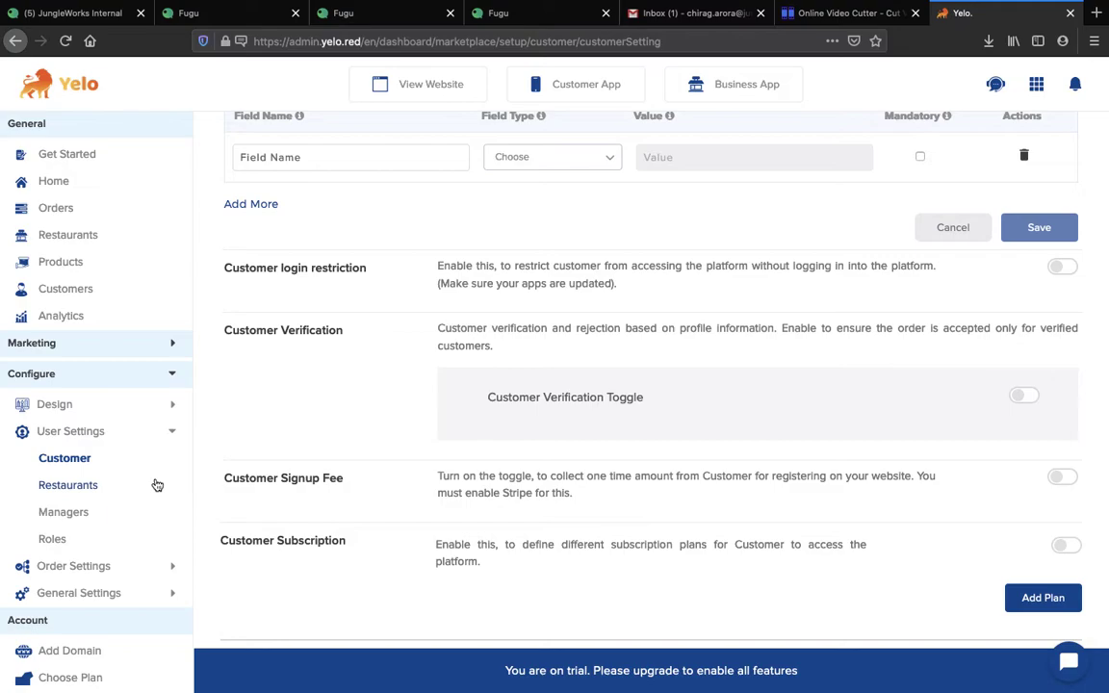
# Review the restaurant signup, verification and custom field settings, and inspect the blank restaurant subscription plan form without saving it
pyautogui.click(134, 492)
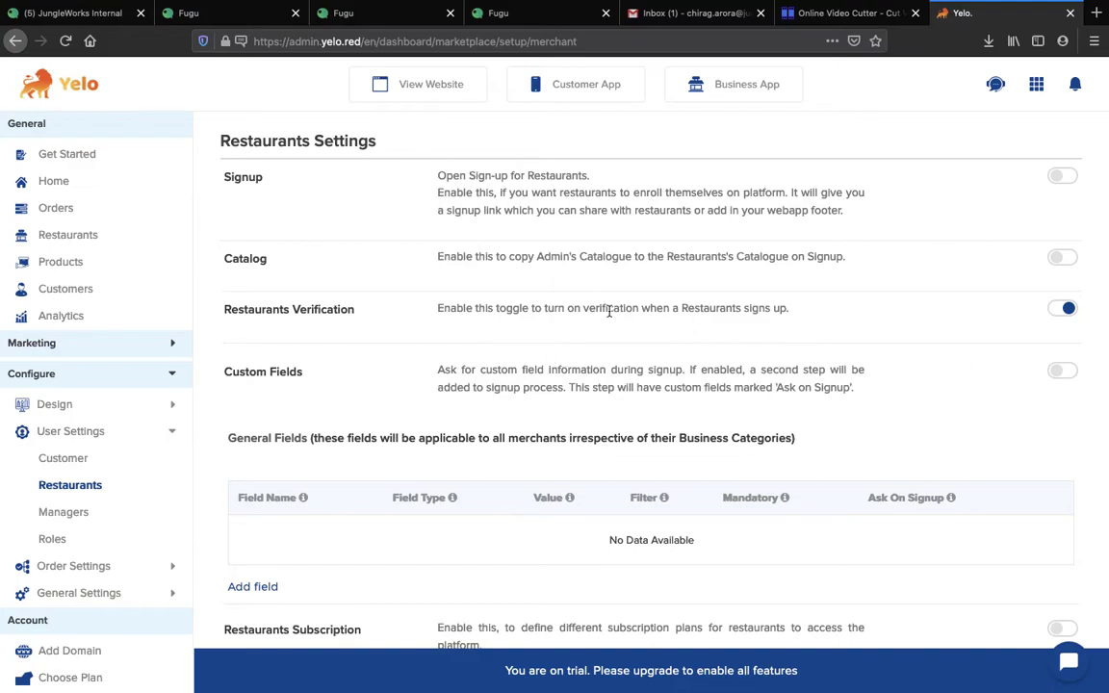
pyautogui.scroll(-2, 421, 356)
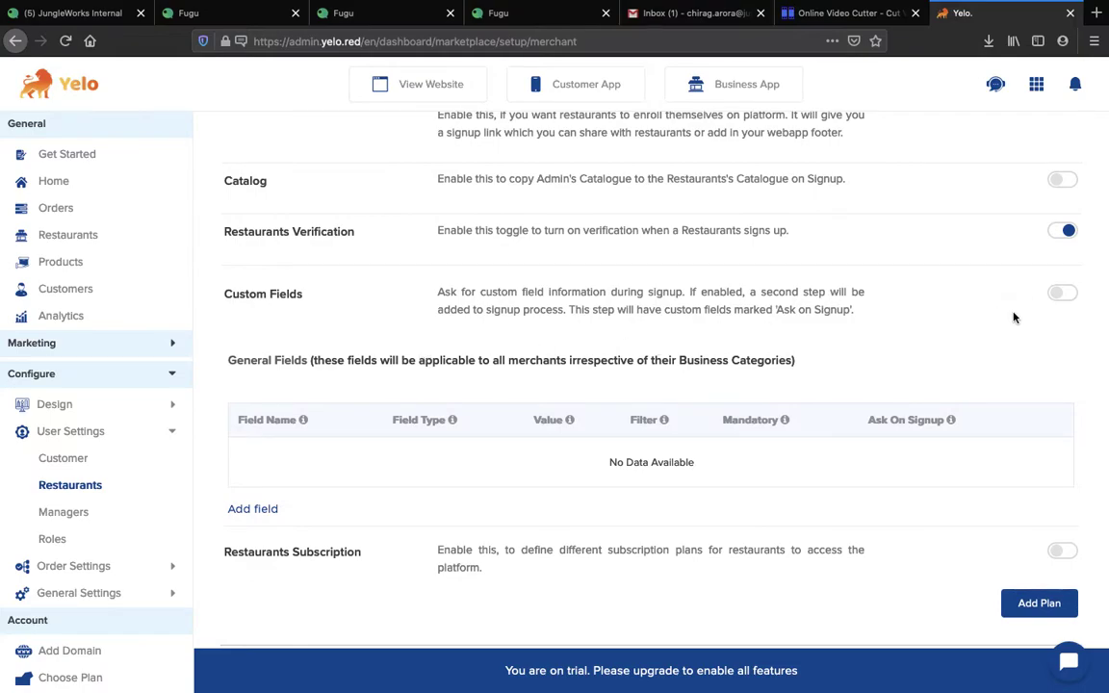
pyautogui.scroll(-1, 864, 391)
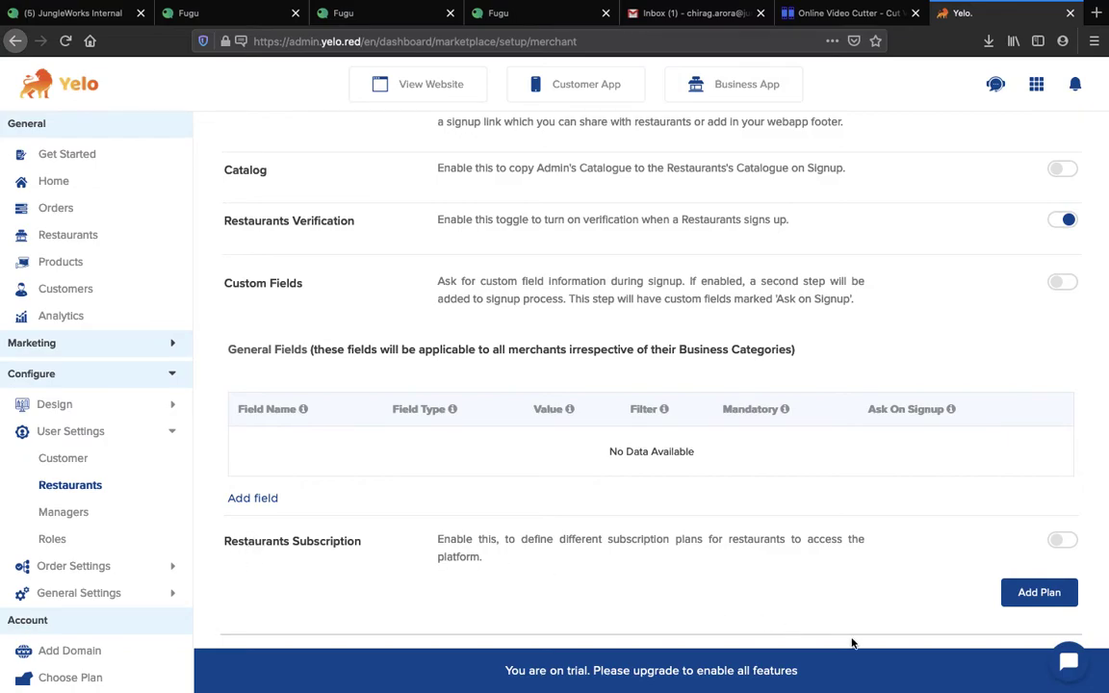
pyautogui.click(1022, 596)
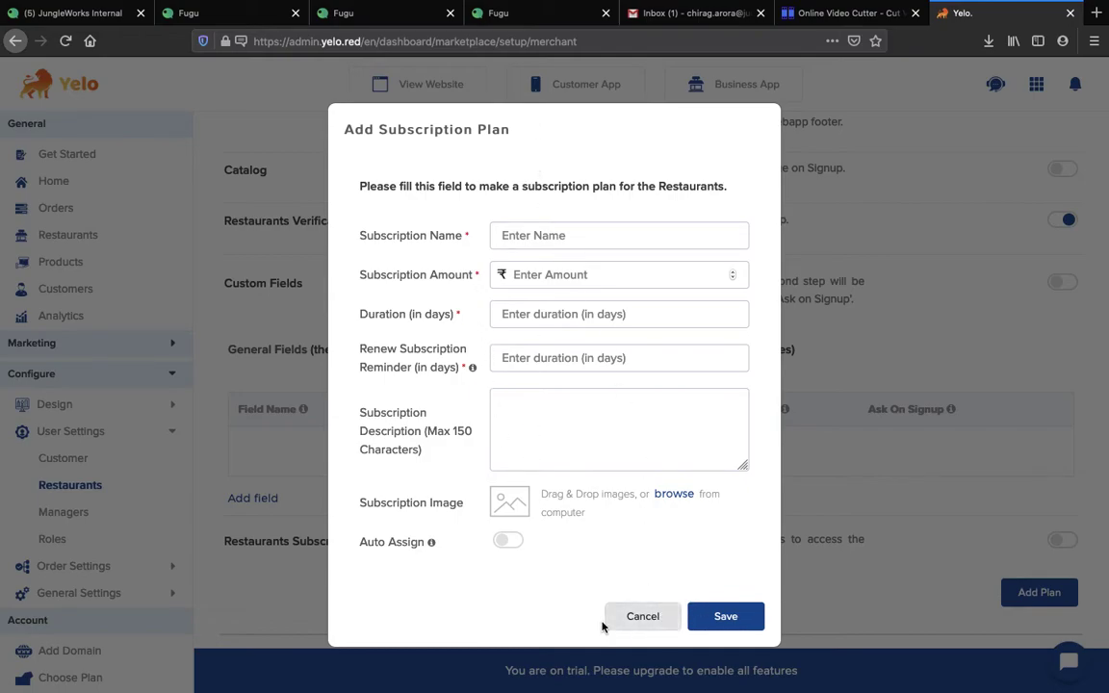
pyautogui.click(639, 615)
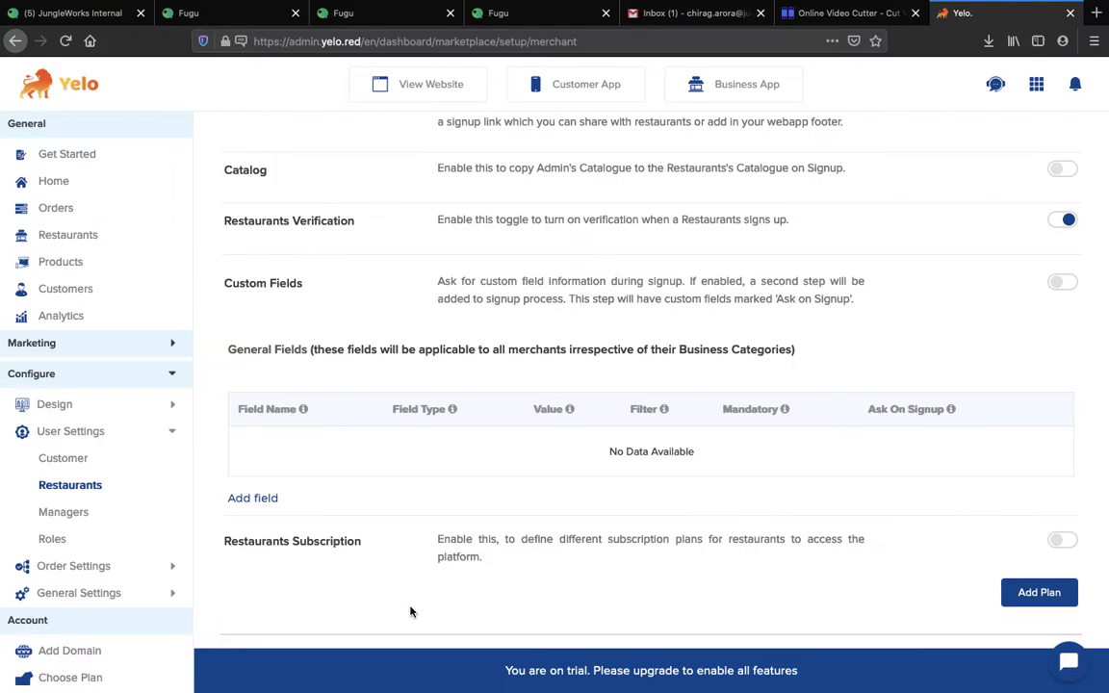
# Open the form for a new user role and examine its permission categories, including the Configuration permissions
pyautogui.click(102, 548)
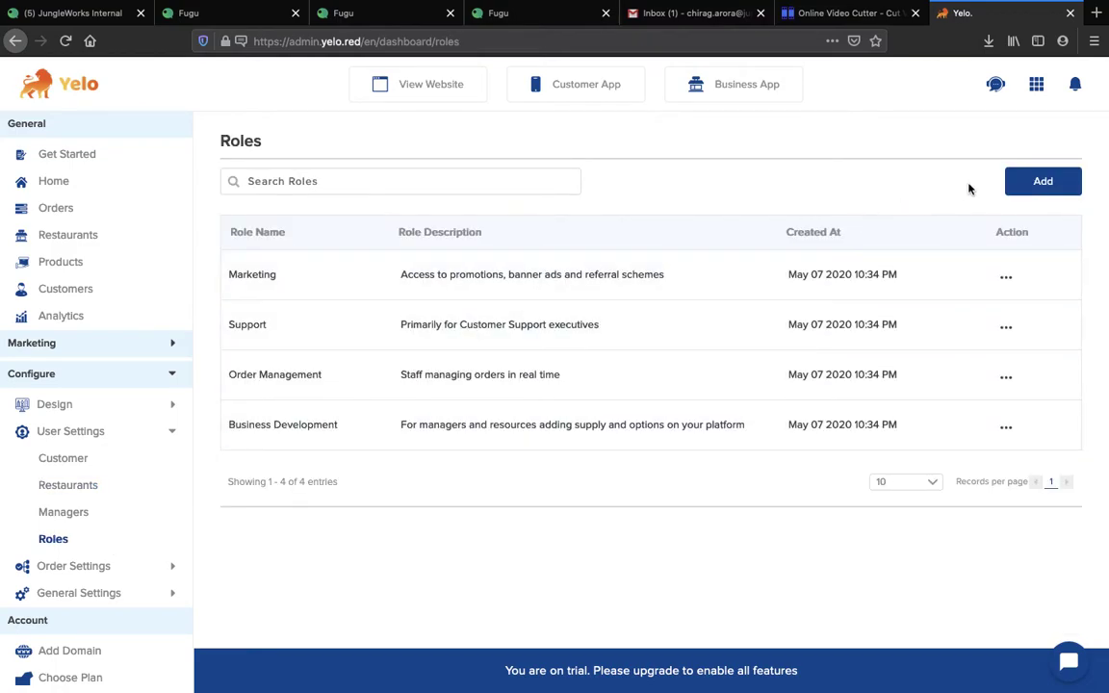
pyautogui.click(1015, 183)
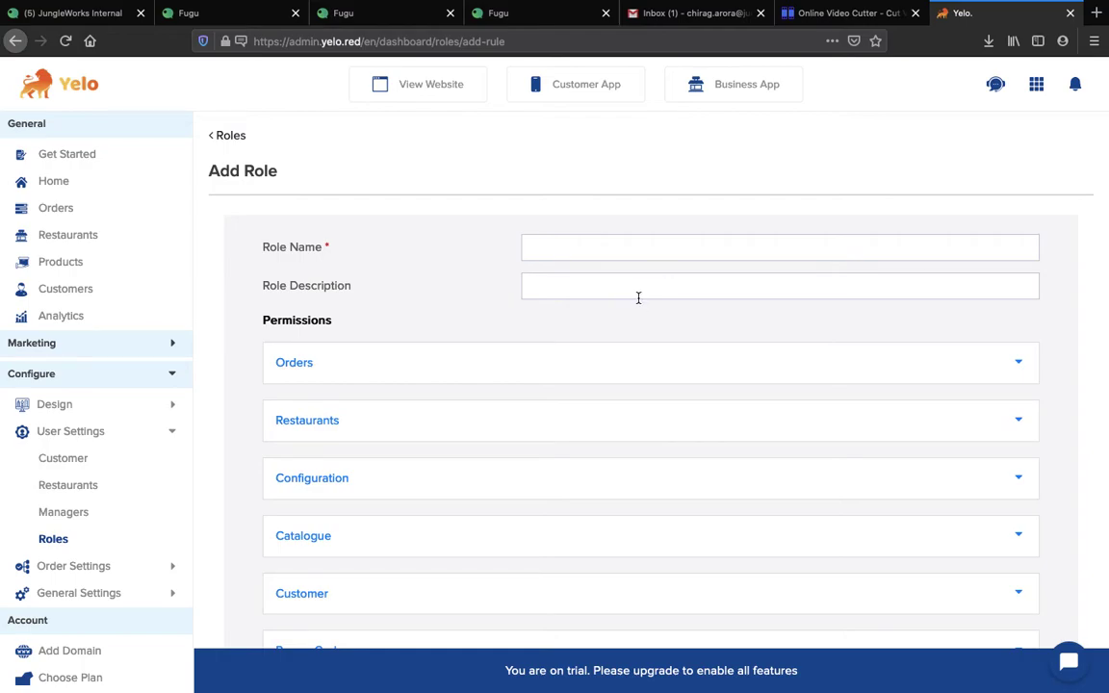
pyautogui.scroll(-2, 637, 300)
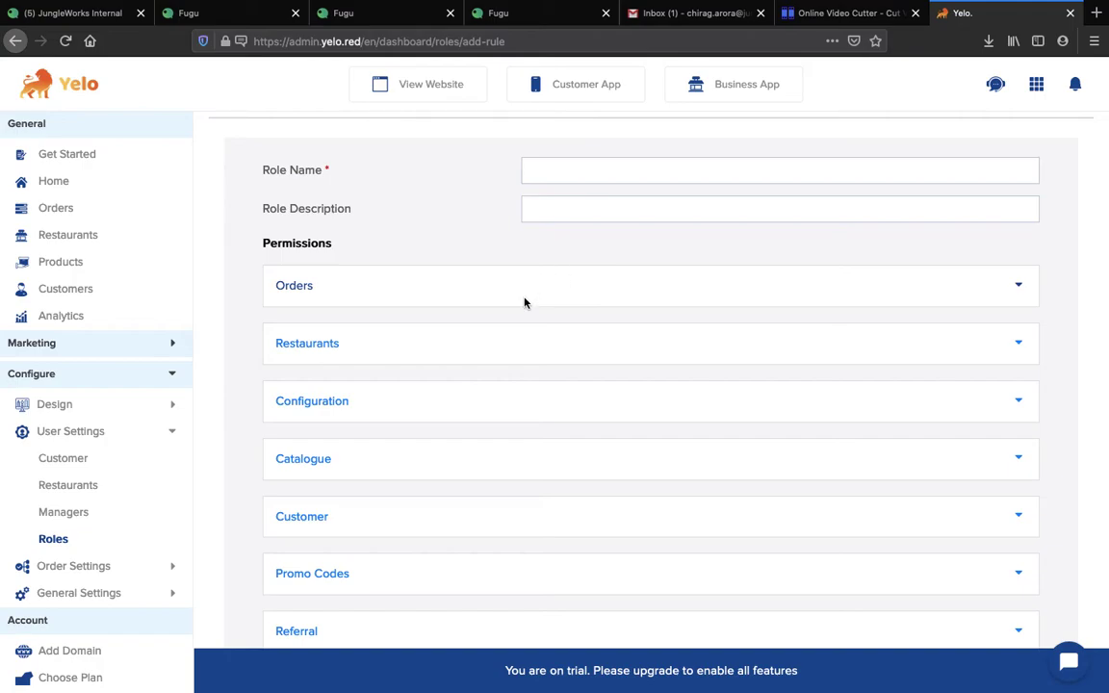
pyautogui.scroll(-3, 458, 414)
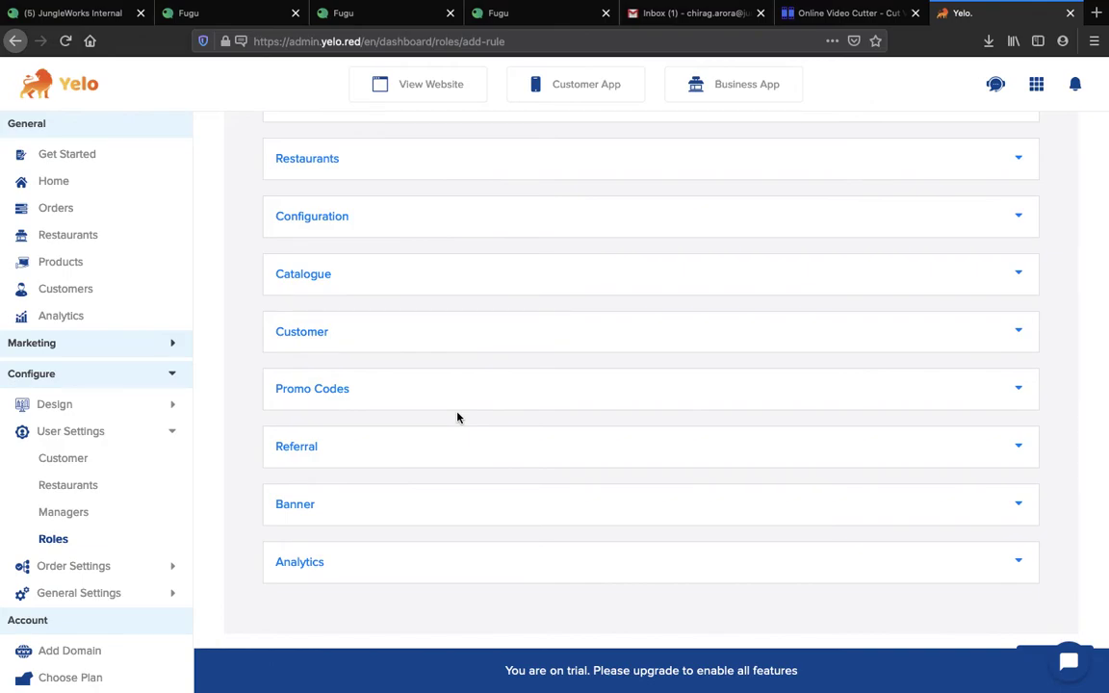
pyautogui.click(426, 232)
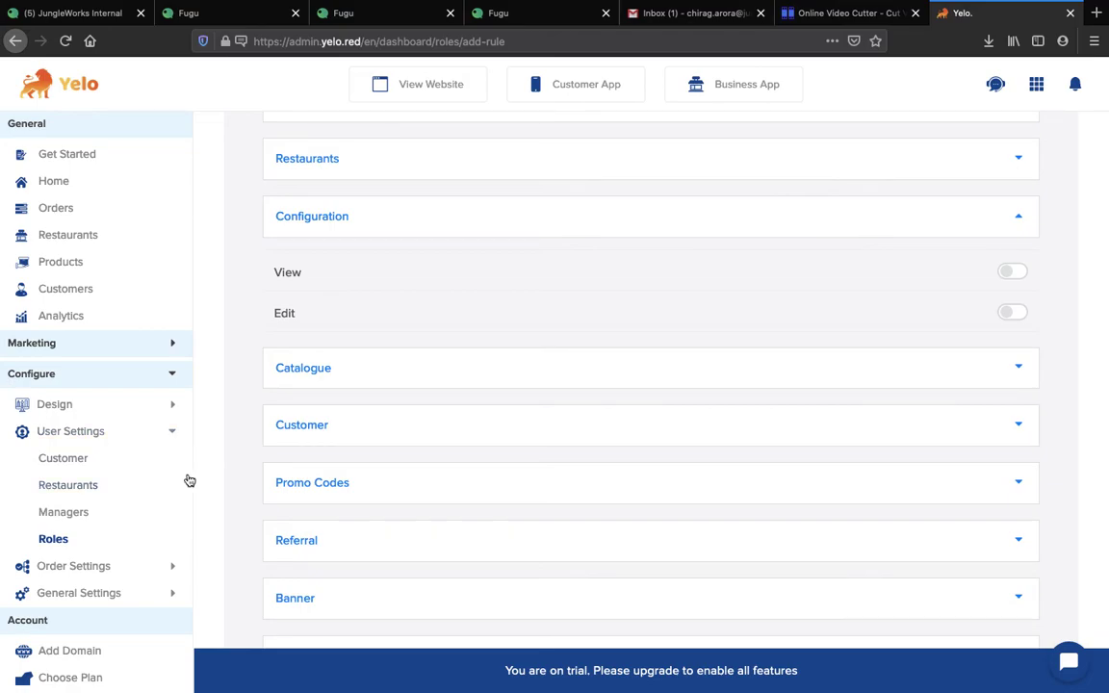
pyautogui.scroll(-2, 421, 503)
pyautogui.scroll(-2, 421, 503)
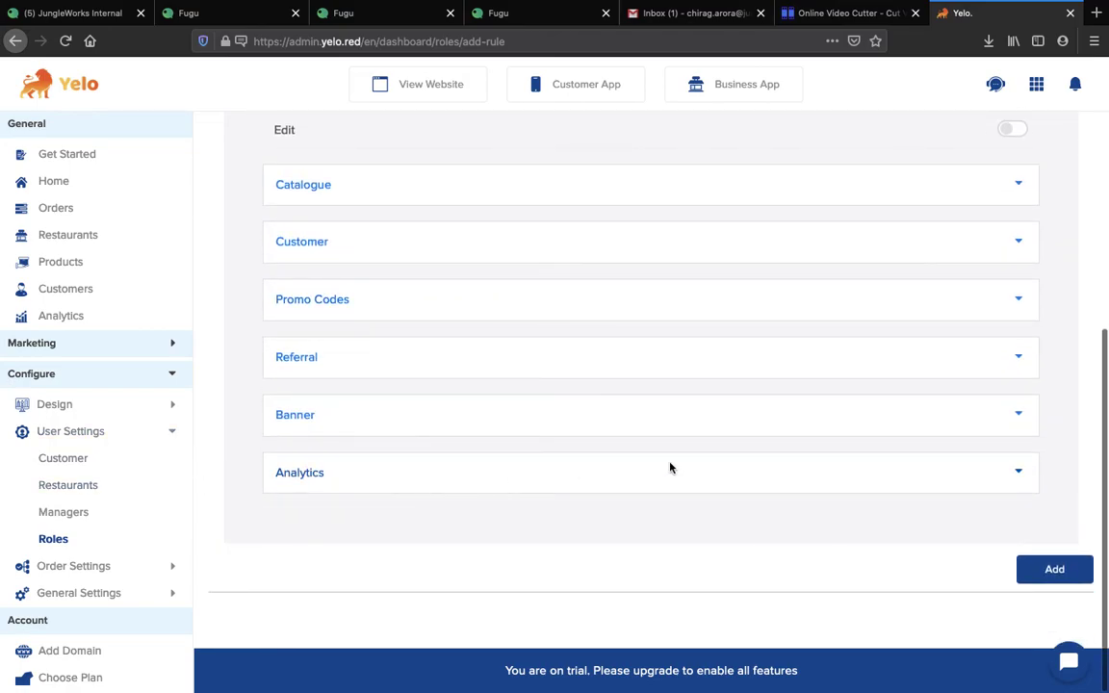
pyautogui.click(1050, 566)
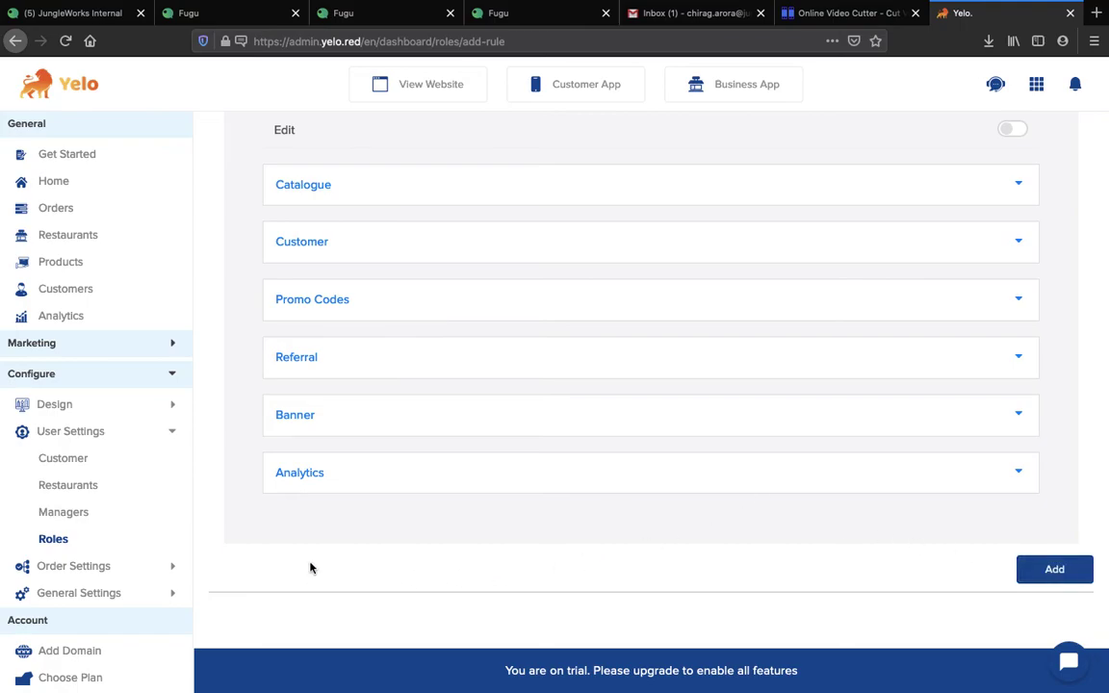
# Open the form for a new manager and check which roles can be assigned
pyautogui.click(118, 518)
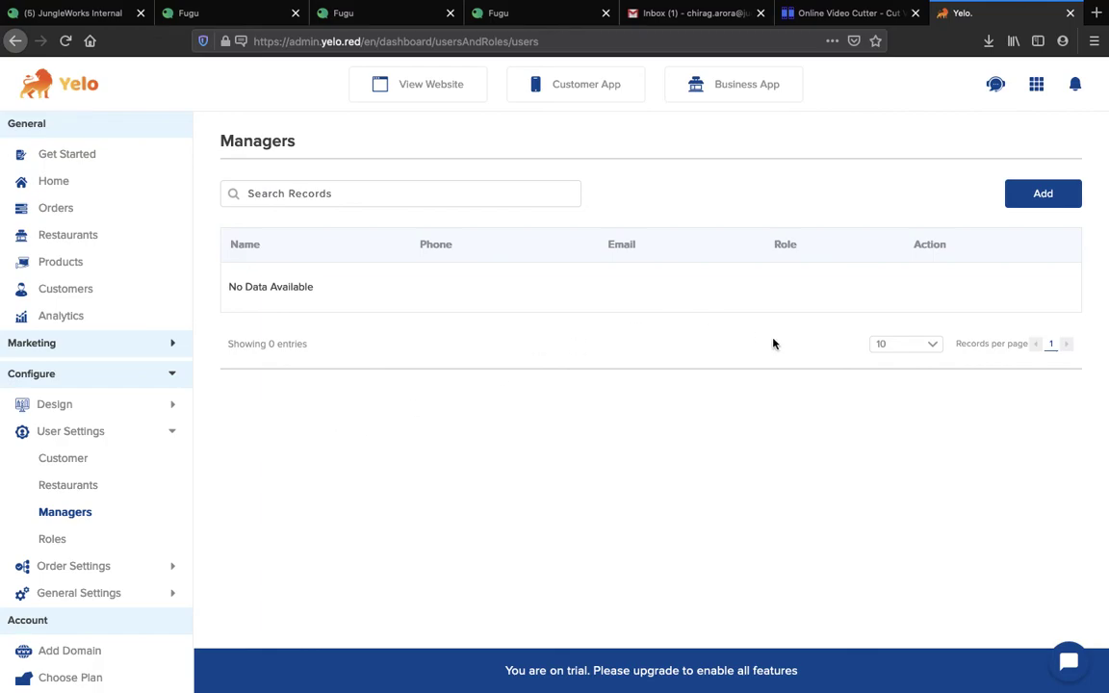
pyautogui.click(1013, 185)
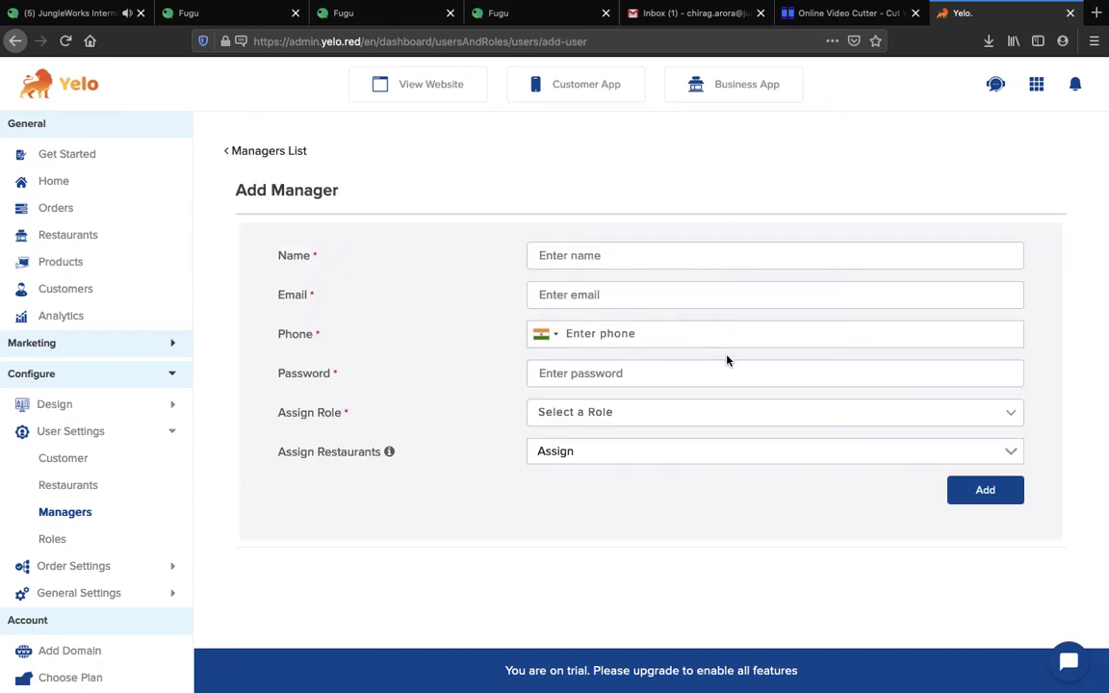
pyautogui.click(632, 424)
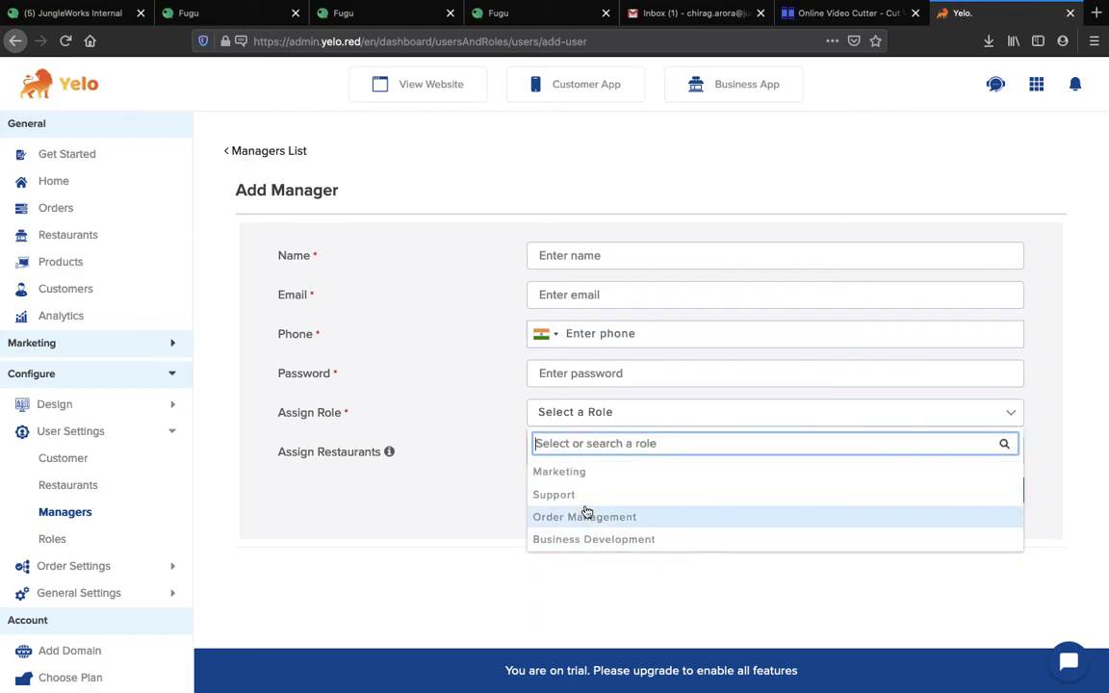
pyautogui.click(499, 484)
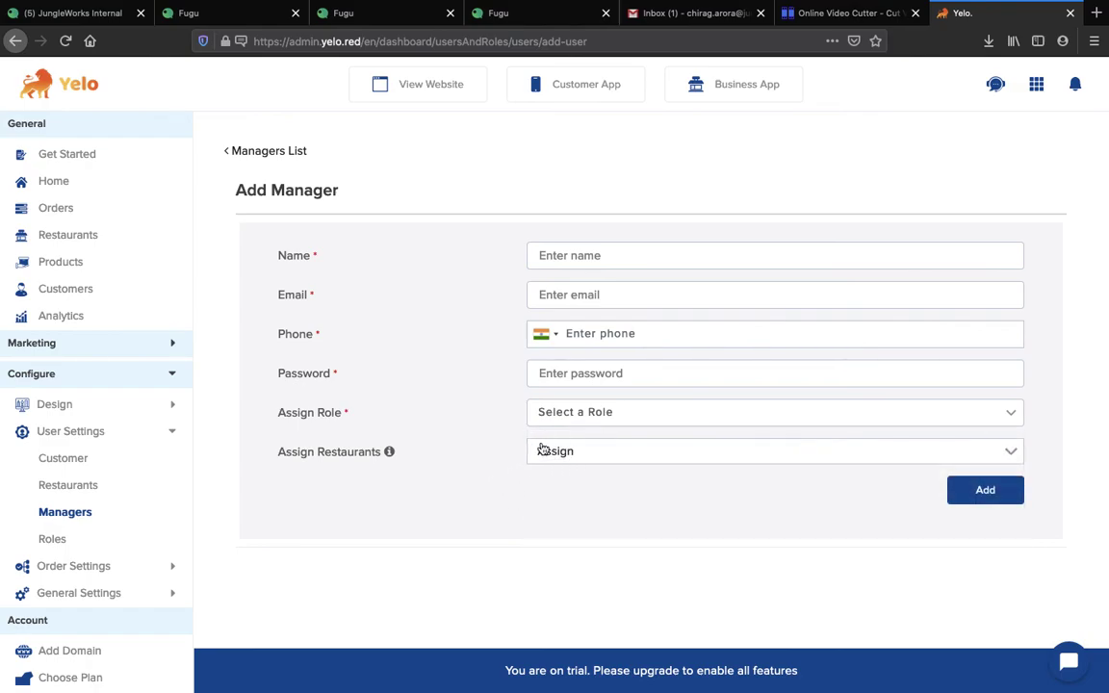
# Assign the restaurants Exotic way and China Hut to the new manager
pyautogui.click(601, 456)
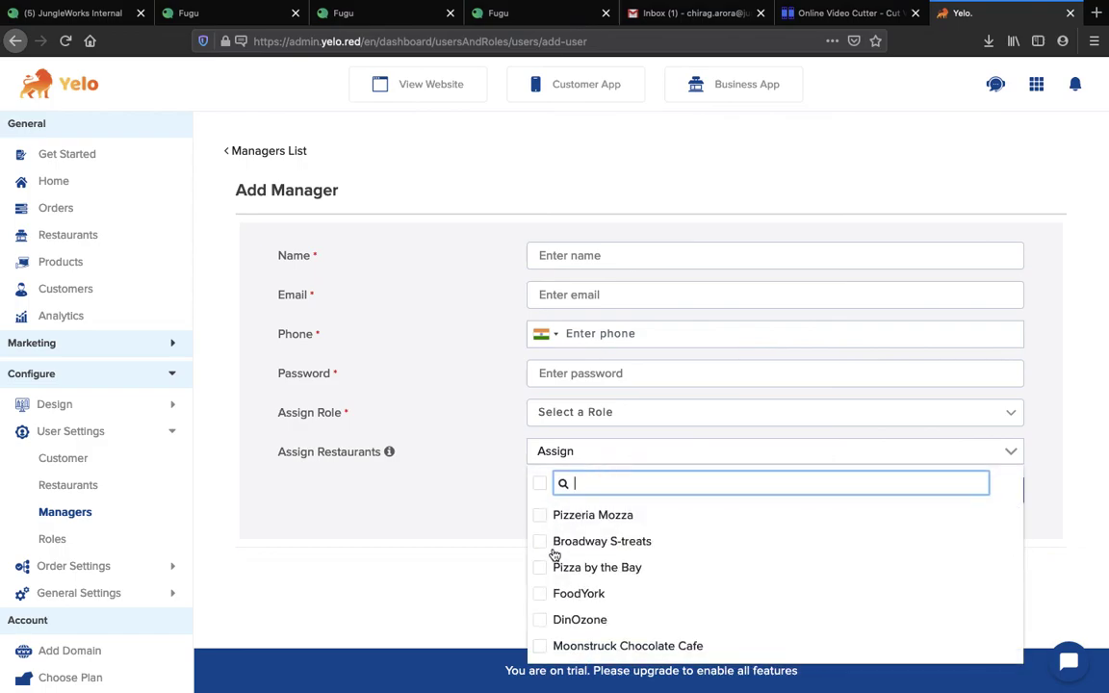
pyautogui.scroll(3, 549, 555)
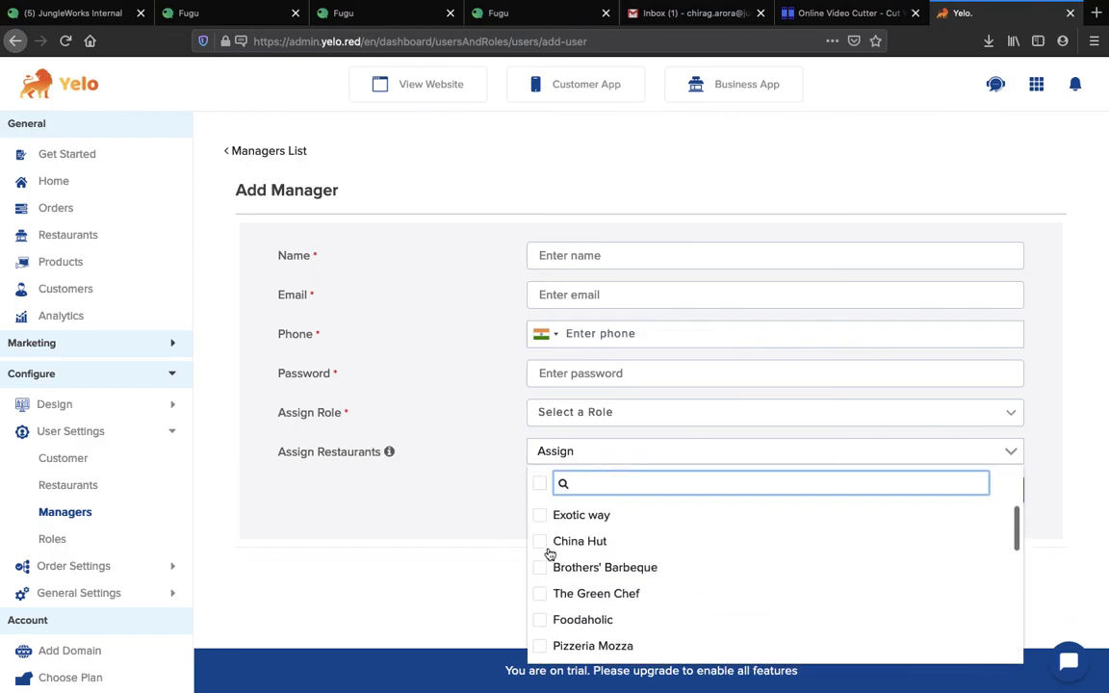
pyautogui.click(539, 515)
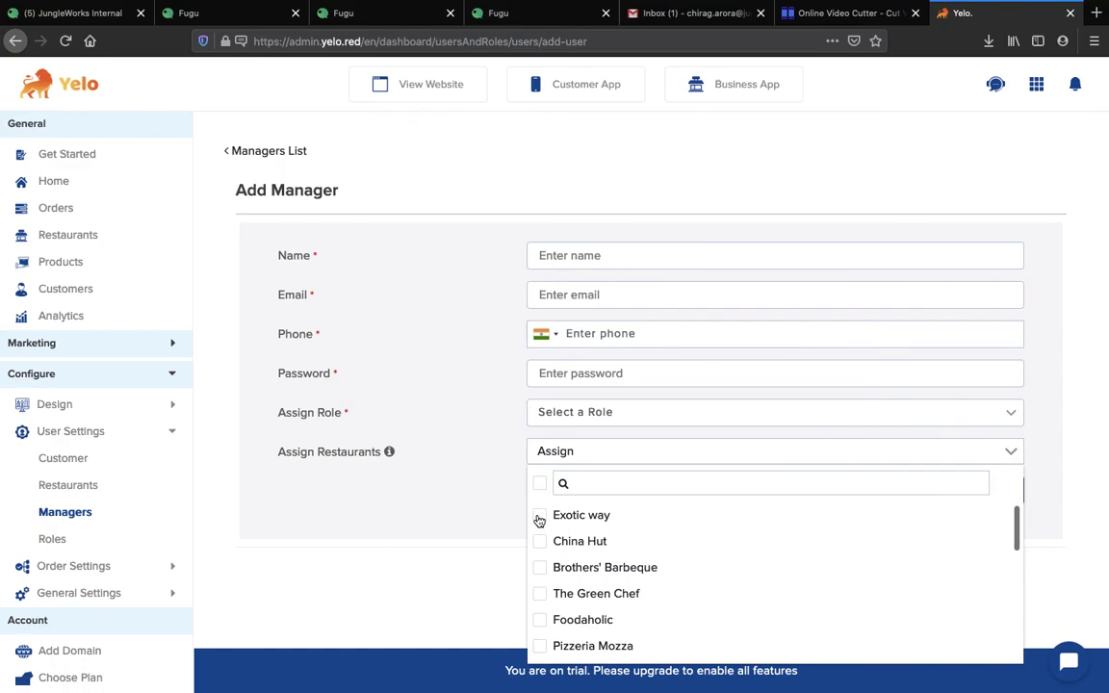
pyautogui.click(541, 541)
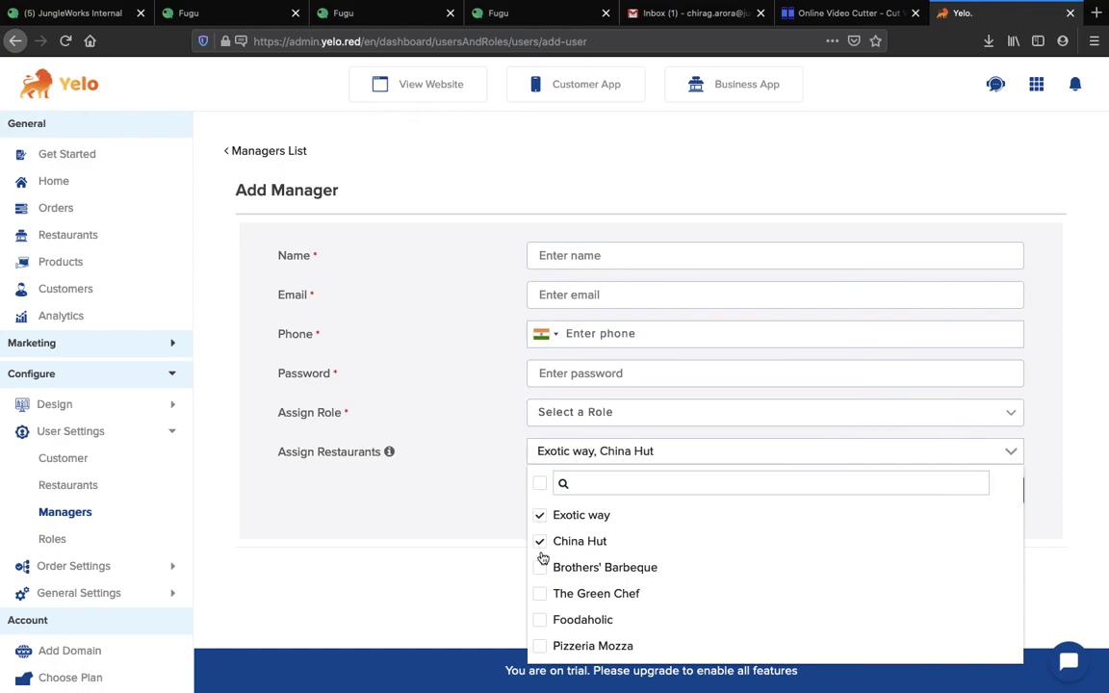
pyautogui.click(482, 568)
pyautogui.click(1015, 492)
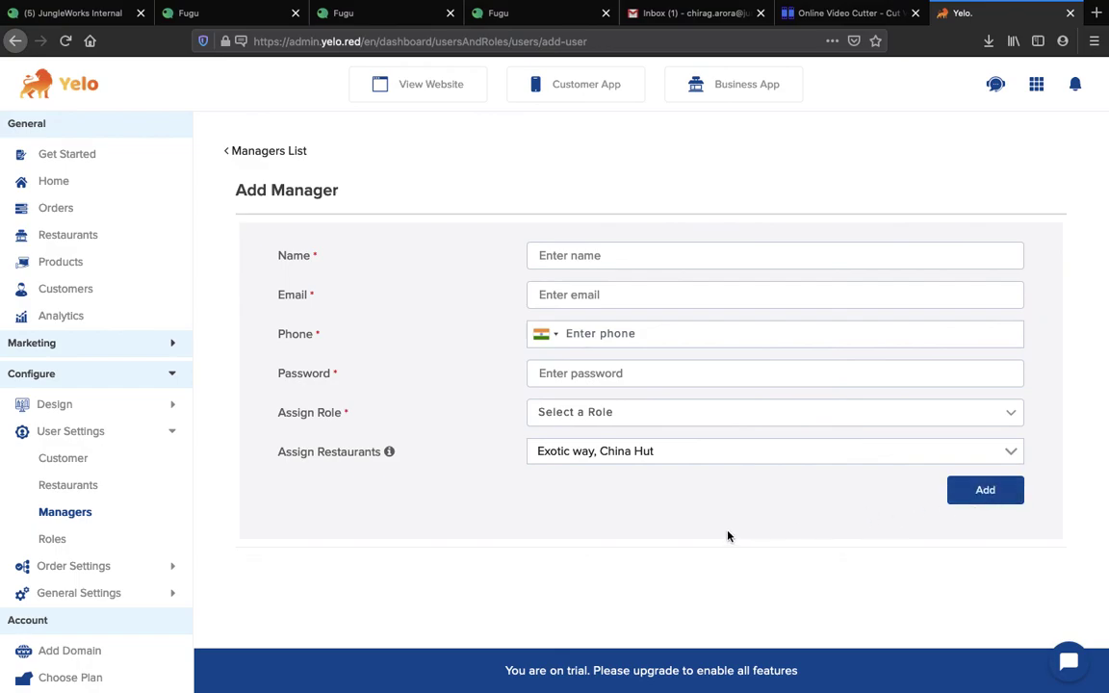